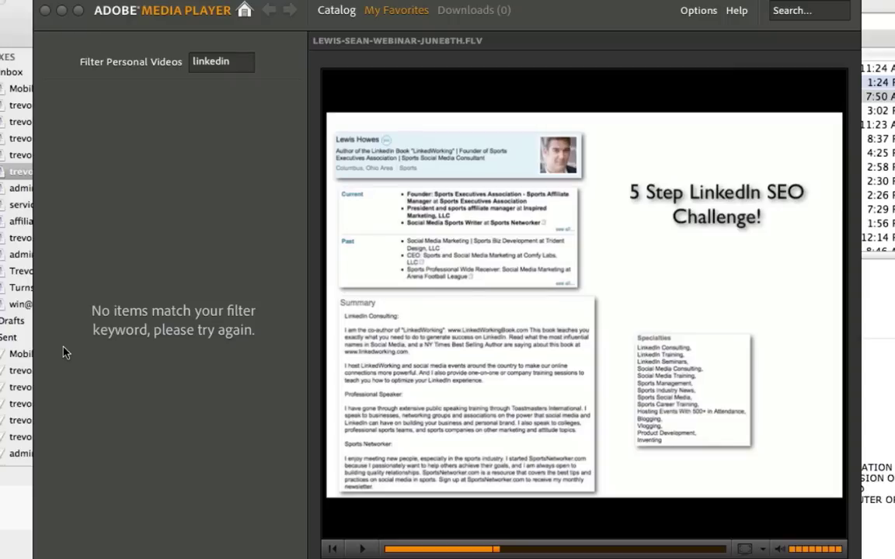
Leave the paused LinkedIn SEO webinar and switch to the LinkedIn profile in Firefox
{"action": "key", "text": "super+Tab"}
{"action": "key", "text": "super+Tab"}
{"action": "key", "text": "super+Tab"}
{"action": "key", "text": "super+Tab"}
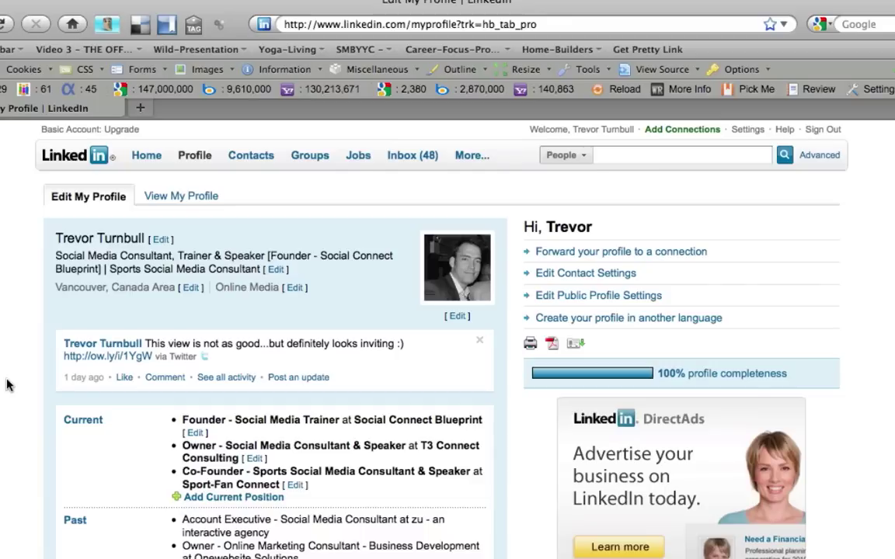
Scroll the Edit My Profile page from the headline down to the Summary with its trainer and consultant roles
{"action": "scroll", "coordinate": [16, 372], "scroll_direction": "down", "scroll_amount": 2}
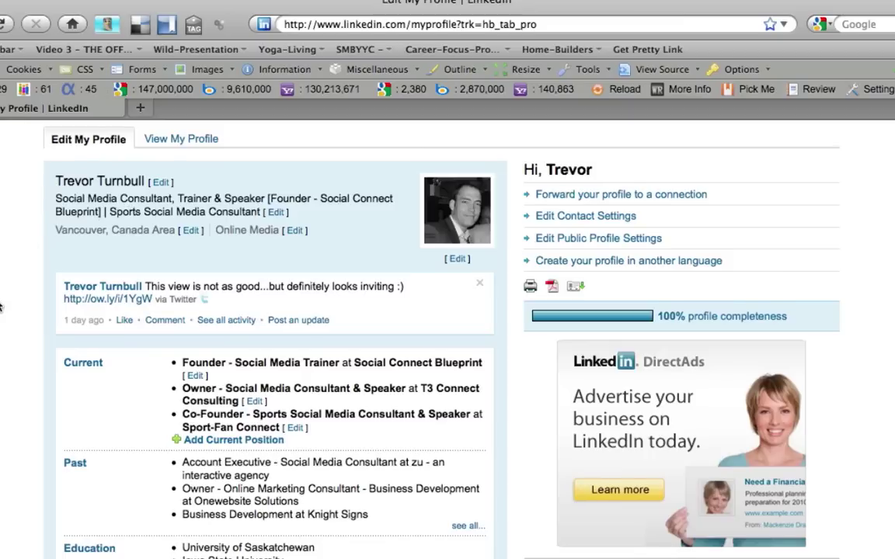
{"action": "scroll", "coordinate": [3, 275], "scroll_direction": "down", "scroll_amount": 5}
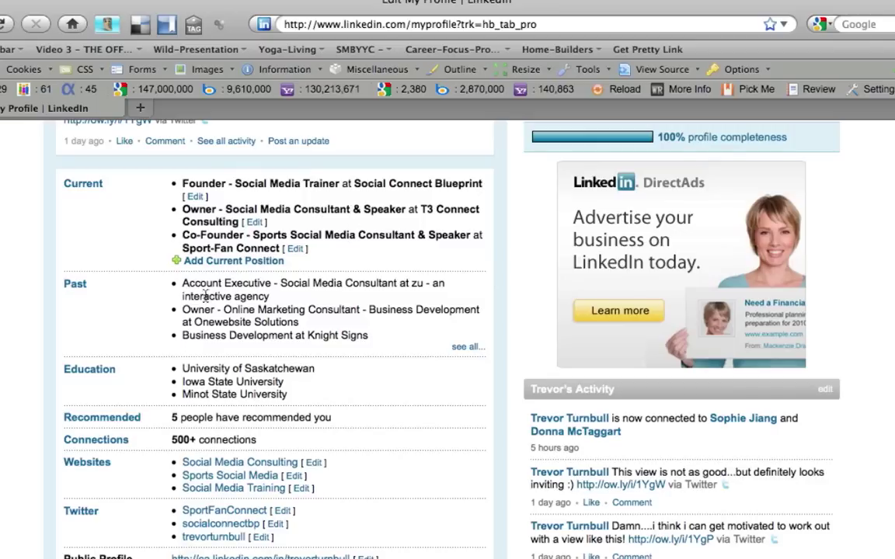
{"action": "scroll", "coordinate": [41, 354], "scroll_direction": "down", "scroll_amount": 5}
{"action": "scroll", "coordinate": [40, 354], "scroll_direction": "down", "scroll_amount": 6}
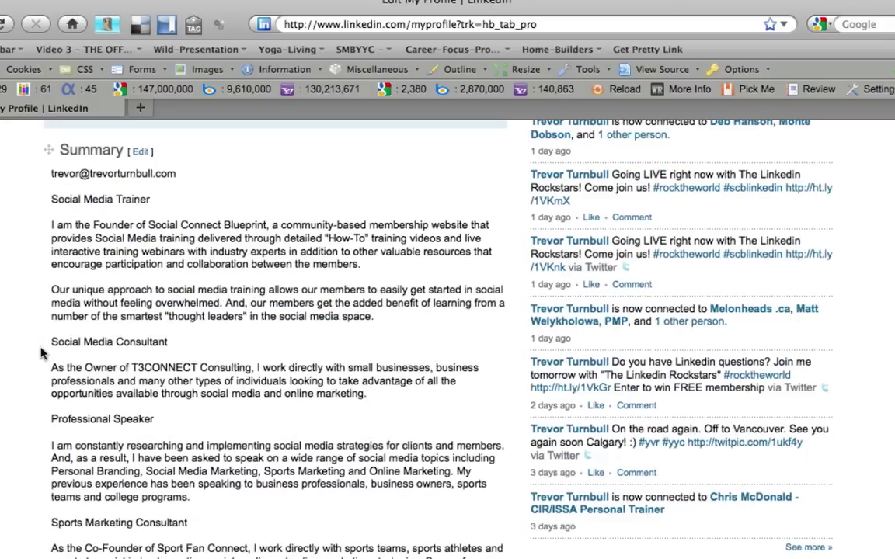
{"action": "scroll", "coordinate": [41, 353], "scroll_direction": "down", "scroll_amount": 1}
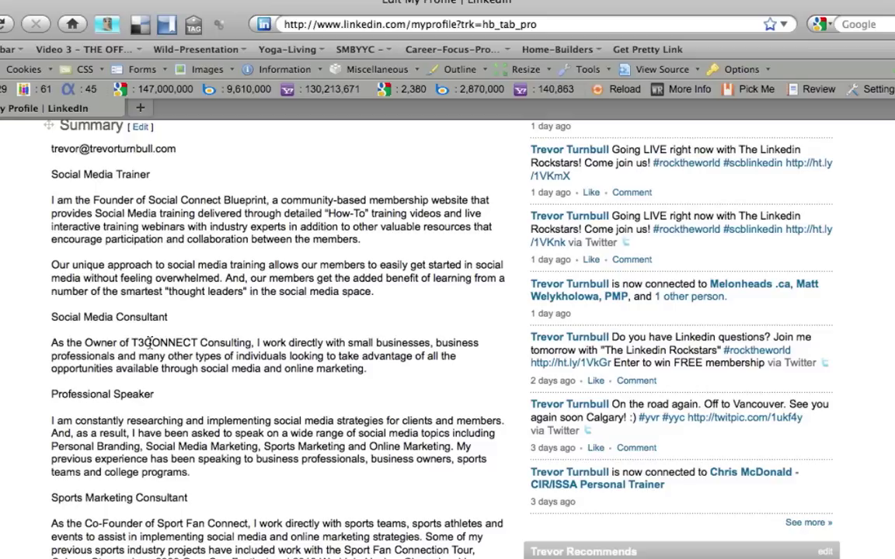
{"action": "scroll", "coordinate": [150, 342], "scroll_direction": "down", "scroll_amount": 3}
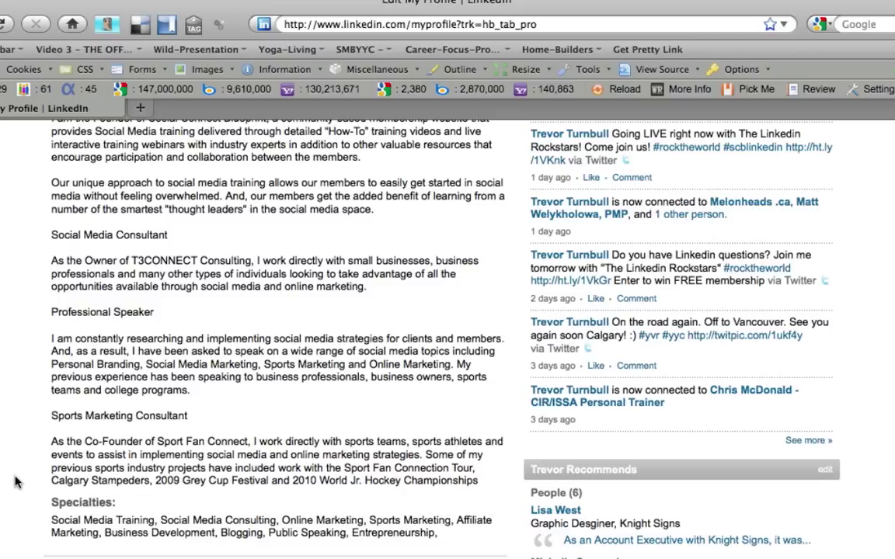
{"action": "scroll", "coordinate": [14, 479], "scroll_direction": "down", "scroll_amount": 3}
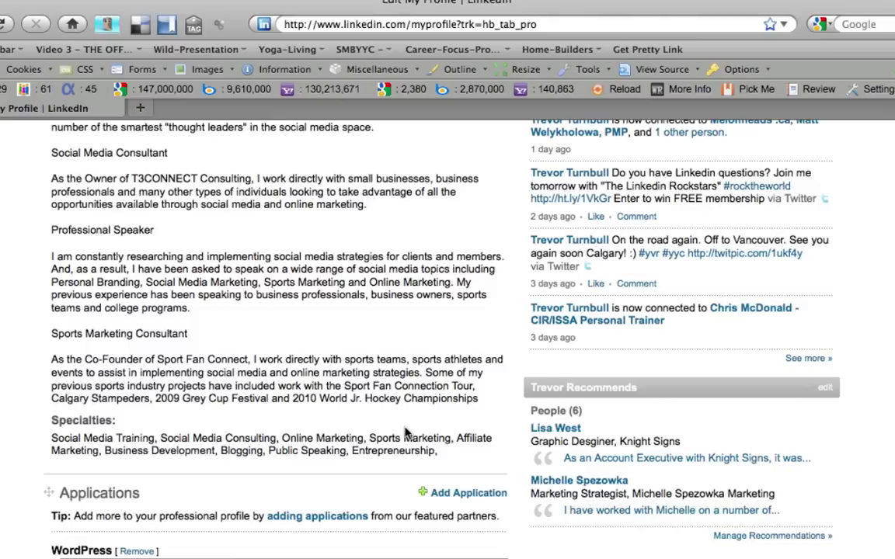
{"action": "scroll", "coordinate": [405, 432], "scroll_direction": "up", "scroll_amount": 1}
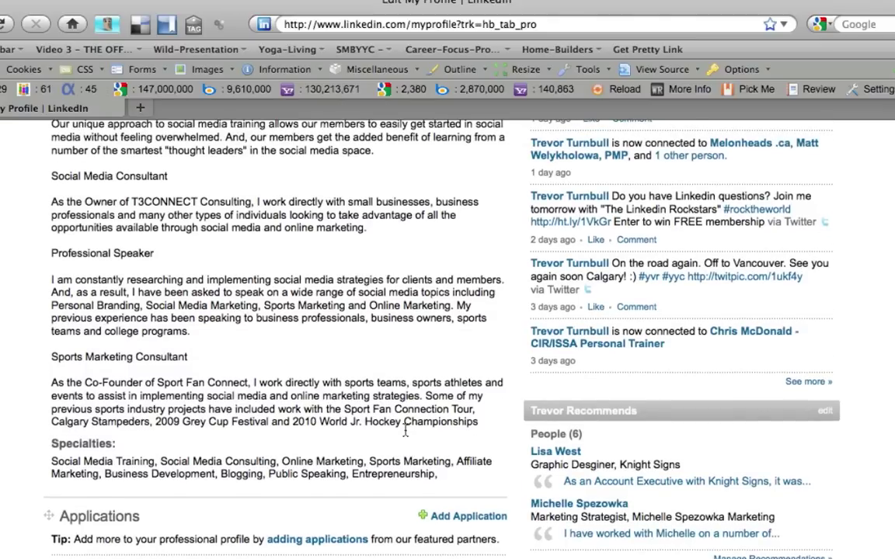
{"action": "scroll", "coordinate": [404, 431], "scroll_direction": "up", "scroll_amount": 15}
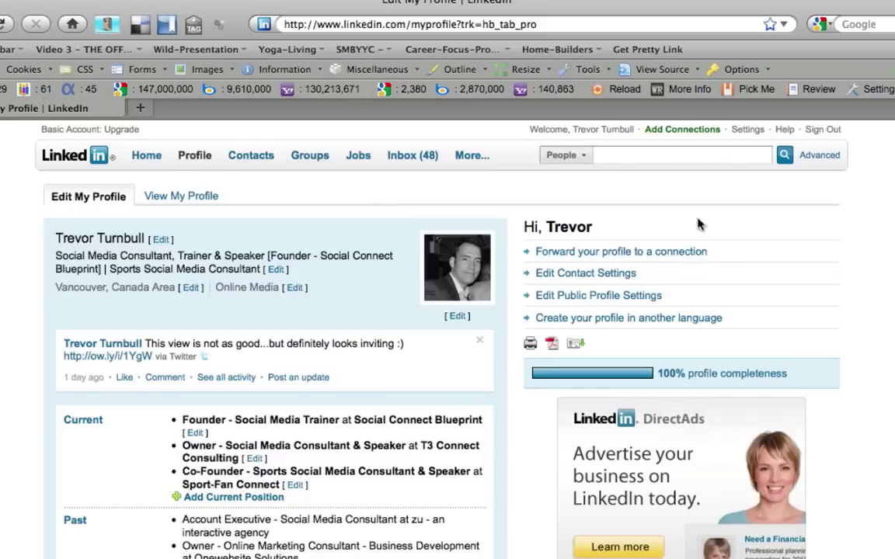
Run a LinkedIn people search for 'social media'
{"action": "type", "text": "social media"}
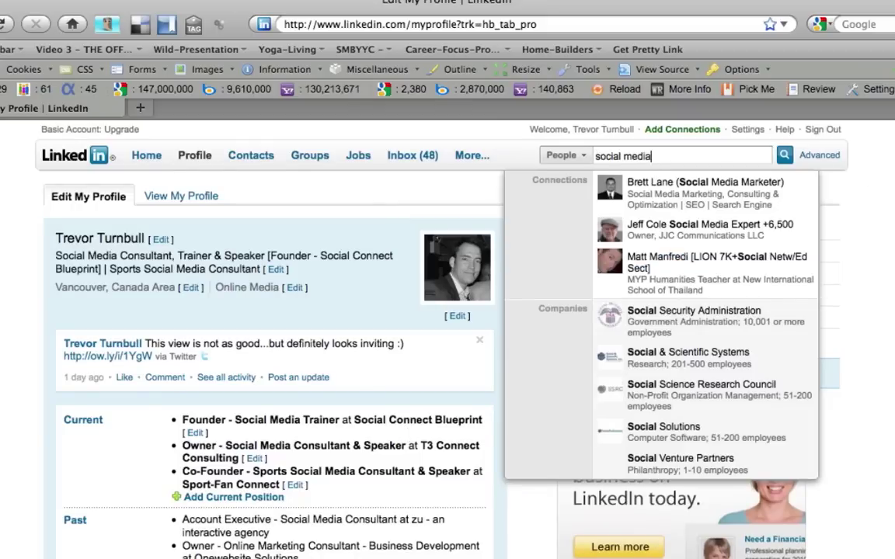
{"action": "key", "text": "Return"}
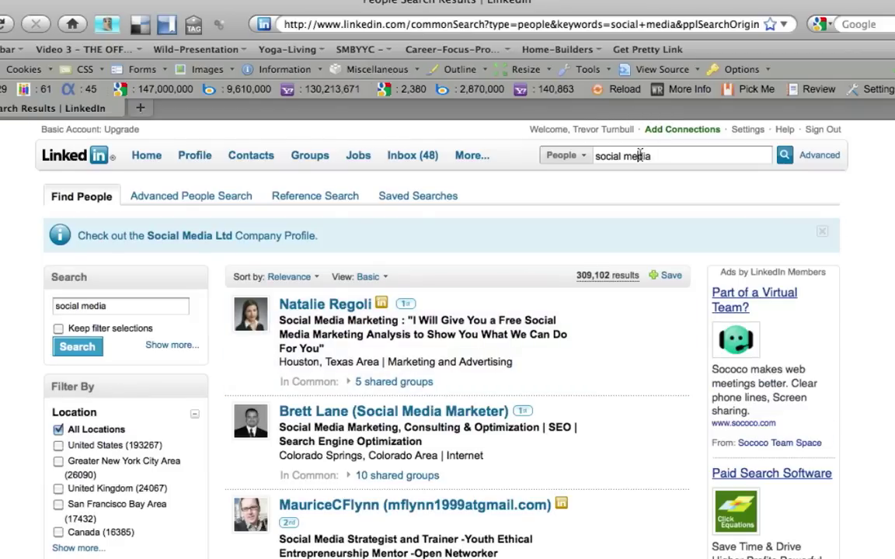
{"action": "key", "text": "Return"}
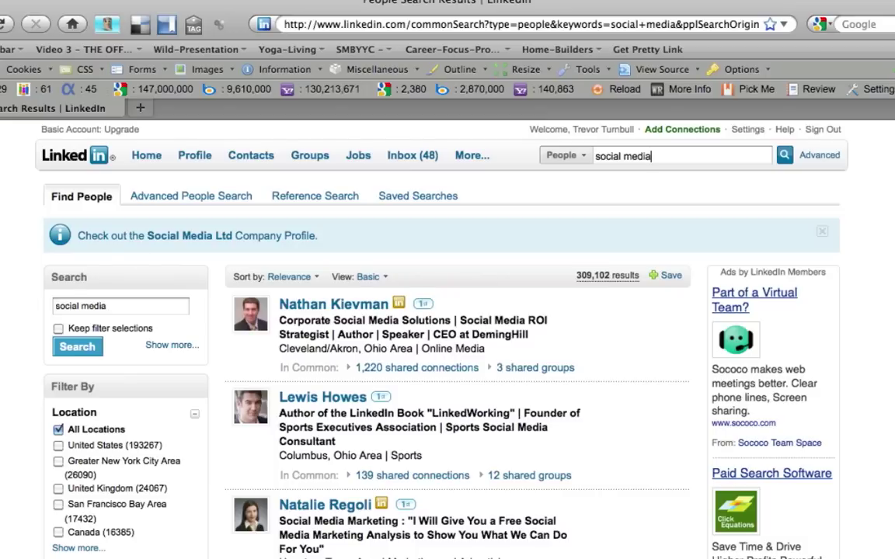
Scroll through the first page of the 309,102 'social media' people results
{"action": "scroll", "coordinate": [447, 341], "scroll_direction": "down", "scroll_amount": 2}
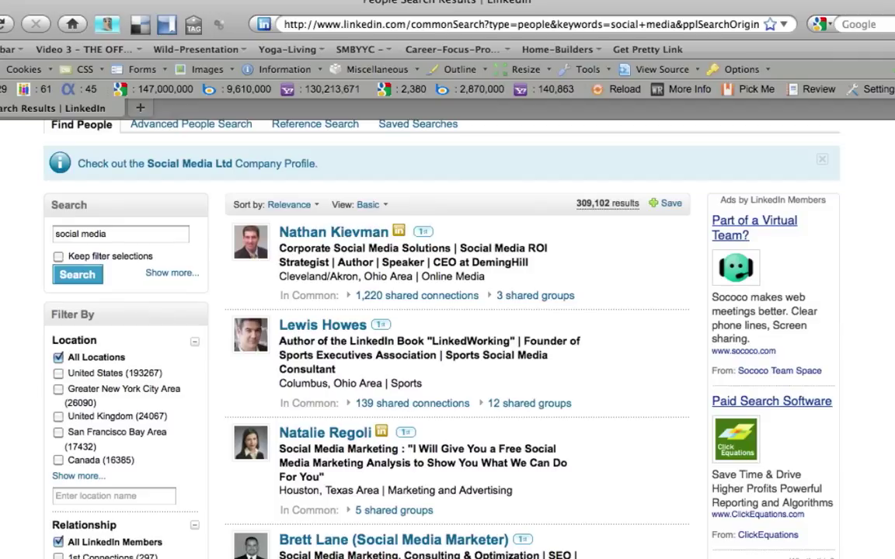
{"action": "scroll", "coordinate": [155, 348], "scroll_direction": "down", "scroll_amount": 3}
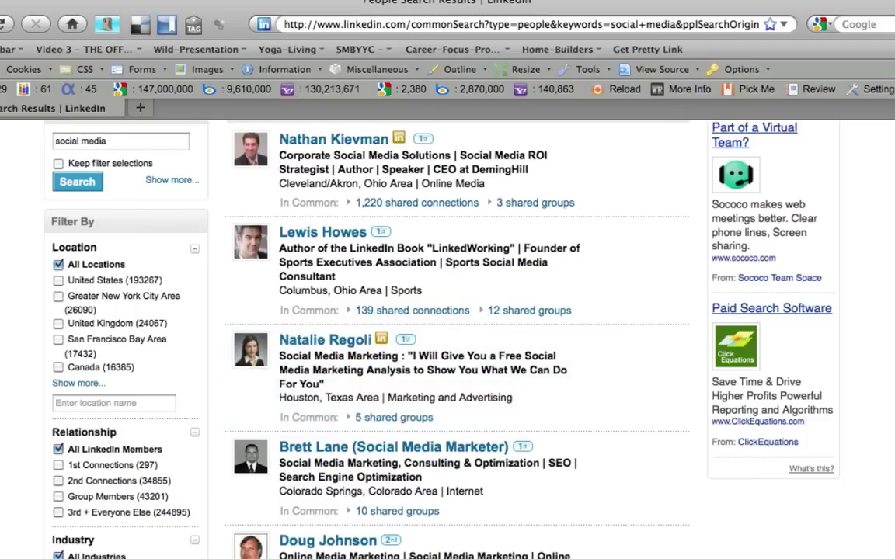
{"action": "scroll", "coordinate": [458, 334], "scroll_direction": "down", "scroll_amount": 10}
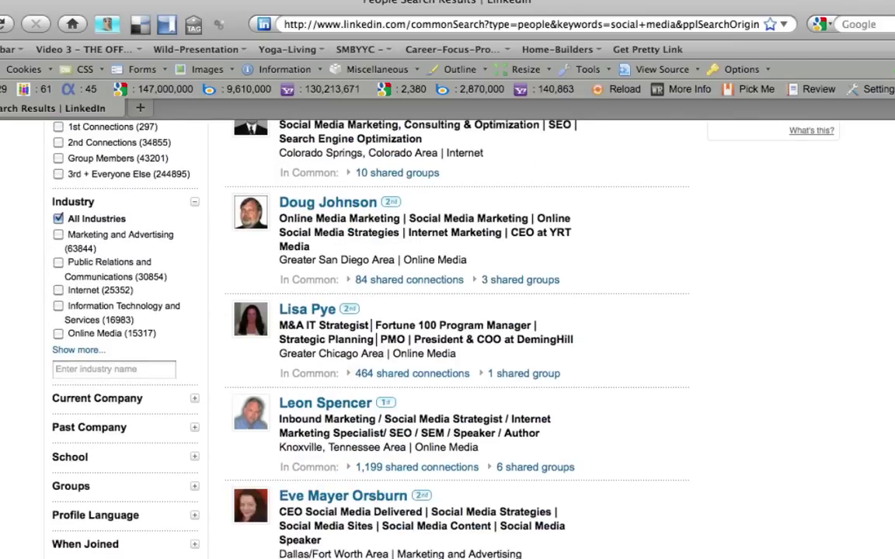
{"action": "scroll", "coordinate": [459, 334], "scroll_direction": "down", "scroll_amount": 2}
{"action": "scroll", "coordinate": [239, 462], "scroll_direction": "down", "scroll_amount": 8}
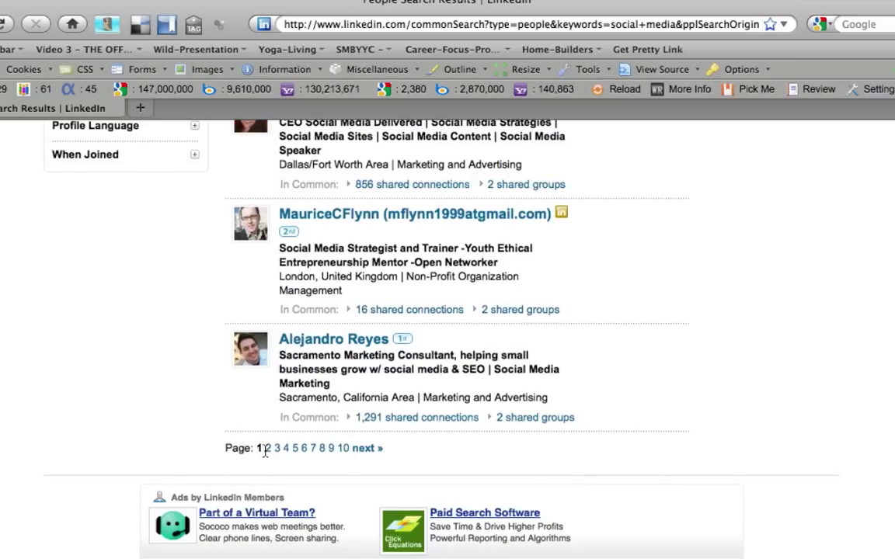
Go to results page 2 for 'social media' and locate your own profile in the list
{"action": "left_click", "coordinate": [267, 449]}
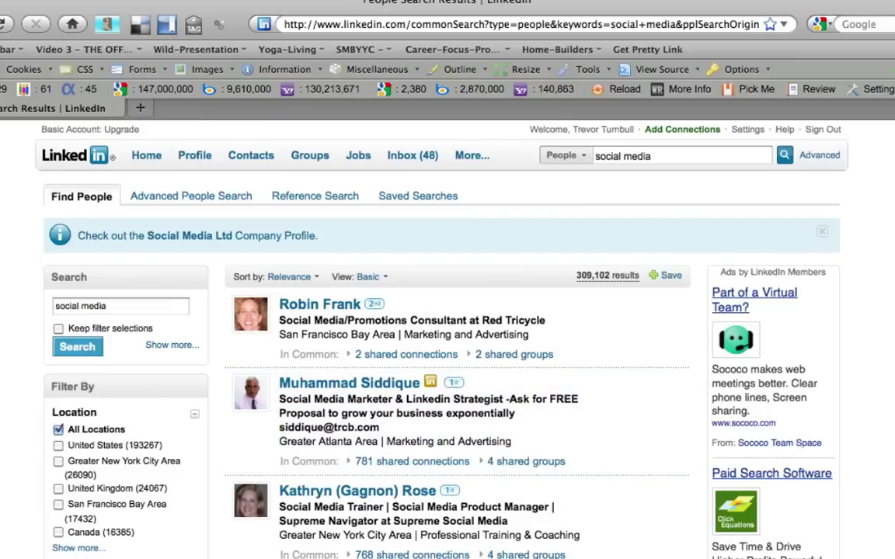
{"action": "scroll", "coordinate": [31, 400], "scroll_direction": "down", "scroll_amount": 2}
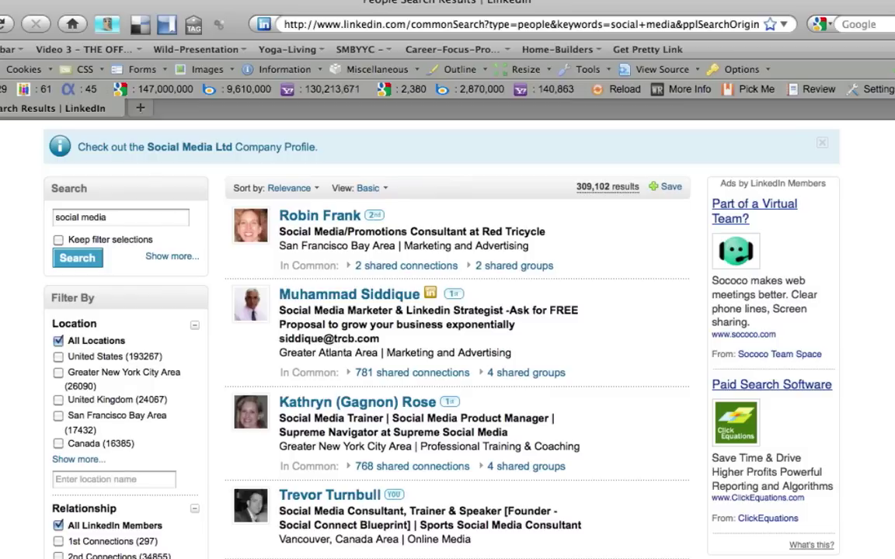
{"action": "scroll", "coordinate": [441, 341], "scroll_direction": "up", "scroll_amount": 1}
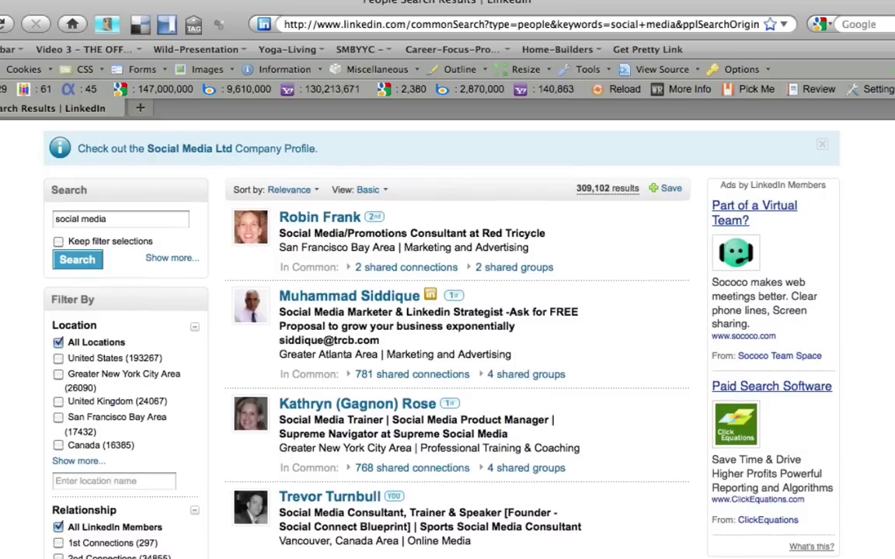
{"action": "scroll", "coordinate": [442, 342], "scroll_direction": "up", "scroll_amount": 2}
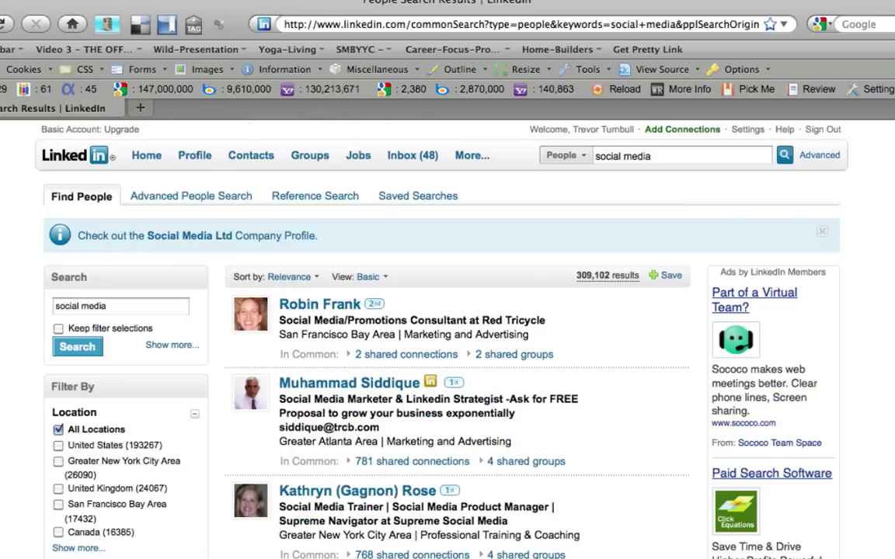
Change the people search keywords to 'social media consultant' and run it
{"action": "left_click", "coordinate": [657, 158]}
{"action": "type", "text": "con"}
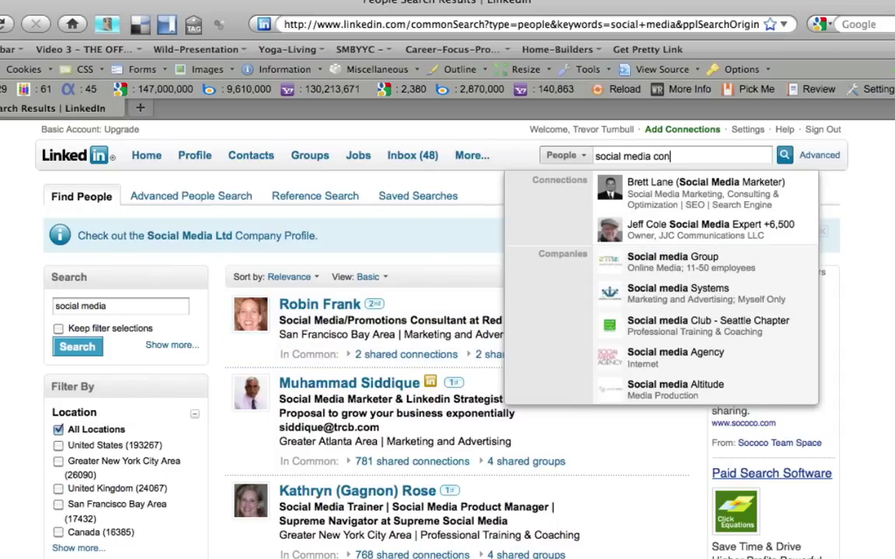
{"action": "type", "text": "sul"}
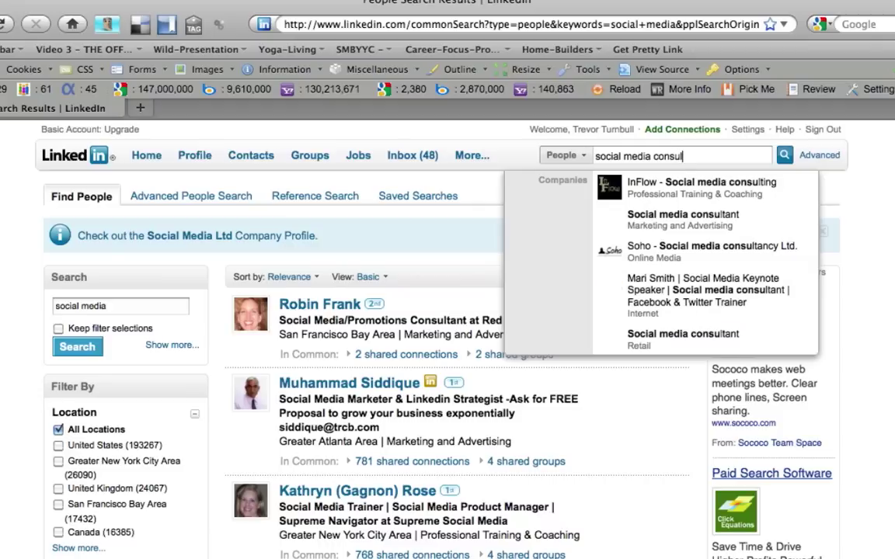
{"action": "type", "text": "tant"}
{"action": "key", "text": "Return"}
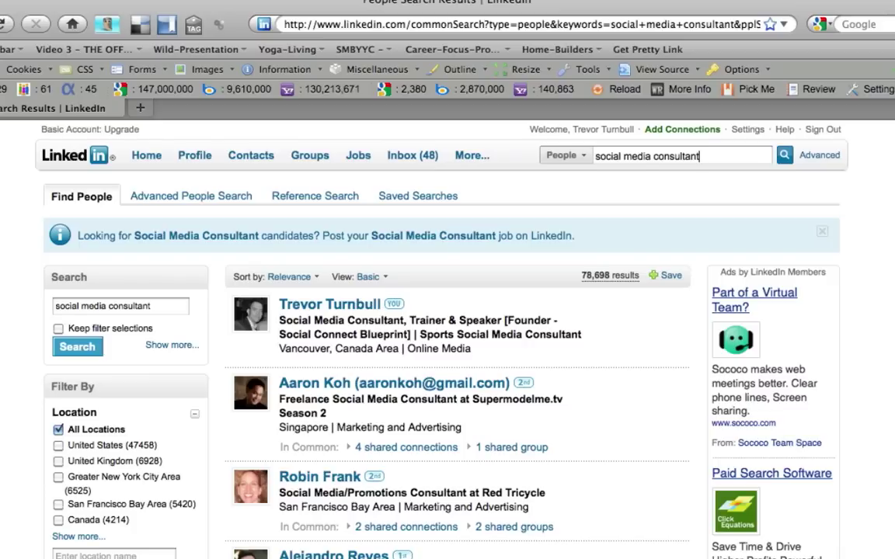
Scroll the 78,698 consultant results to see your profile's rank, then return to the top
{"action": "scroll", "coordinate": [25, 367], "scroll_direction": "down", "scroll_amount": 1}
{"action": "scroll", "coordinate": [26, 367], "scroll_direction": "down", "scroll_amount": 5}
{"action": "scroll", "coordinate": [26, 367], "scroll_direction": "down", "scroll_amount": 3}
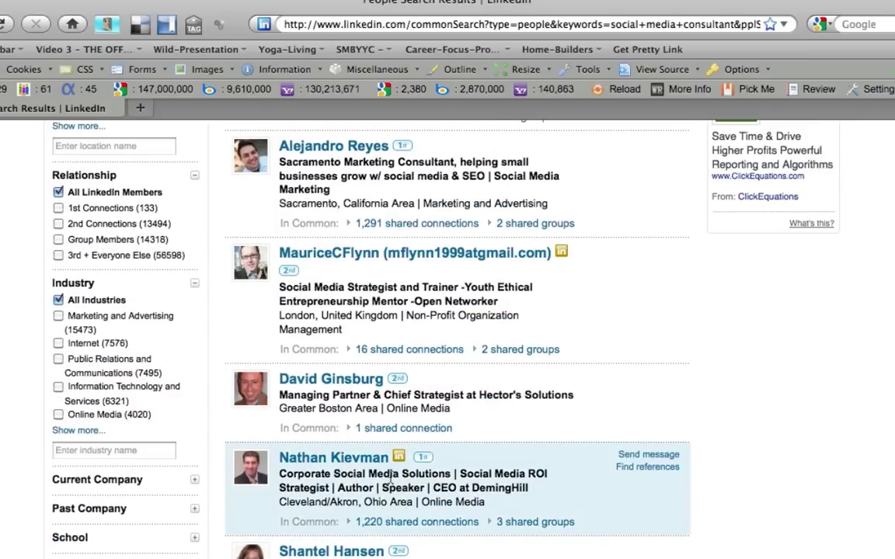
{"action": "scroll", "coordinate": [572, 515], "scroll_direction": "down", "scroll_amount": 3}
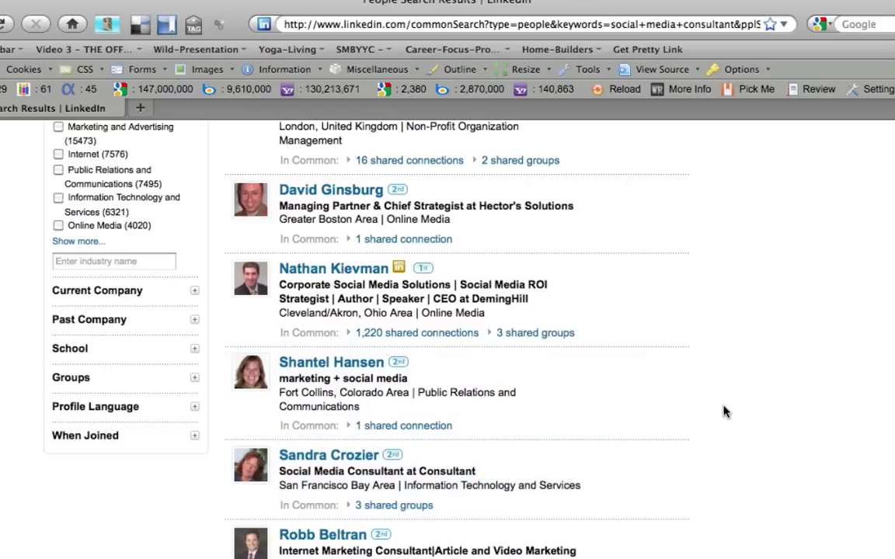
{"action": "scroll", "coordinate": [725, 412], "scroll_direction": "up", "scroll_amount": 5}
{"action": "scroll", "coordinate": [724, 412], "scroll_direction": "up", "scroll_amount": 6}
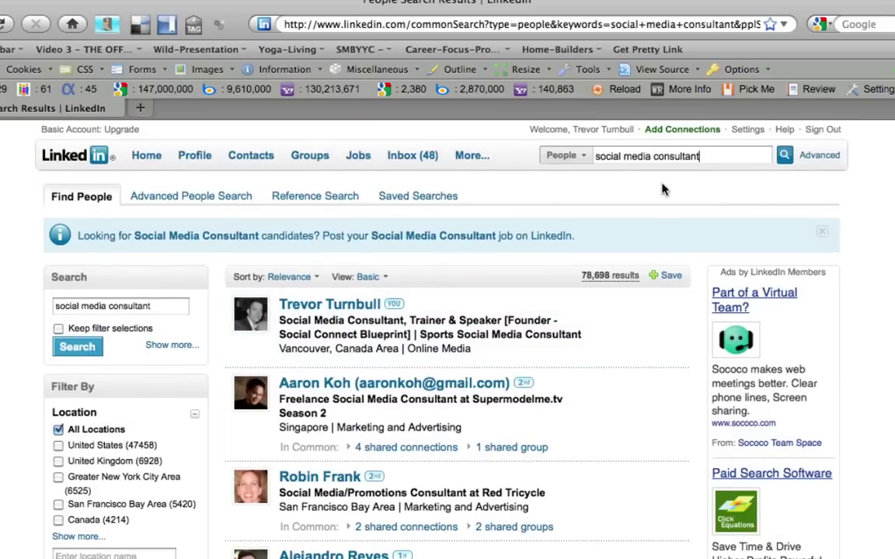
Replace 'consultant' with 'trainer' and search people for 'social media trainer'
{"action": "double_click", "coordinate": [683, 155]}
{"action": "type", "text": "trainer"}
{"action": "key", "text": "Return"}
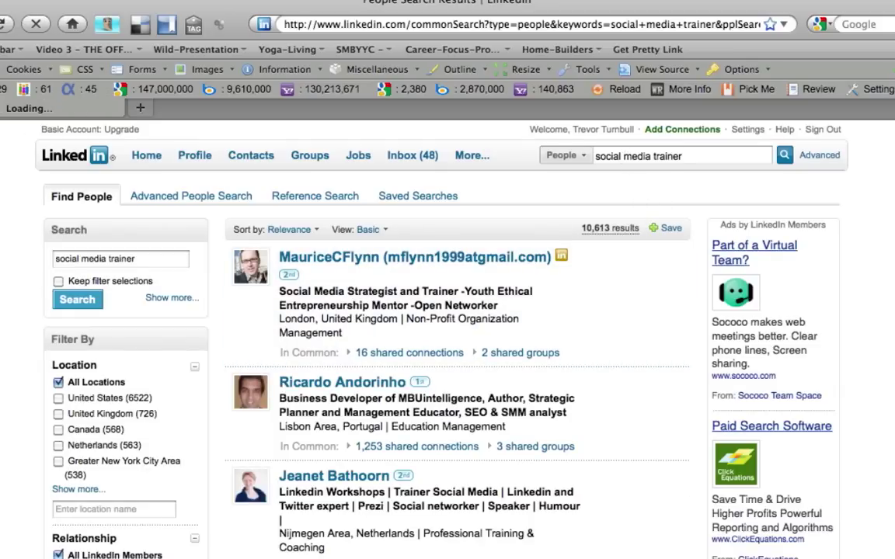
{"action": "key", "text": "Return"}
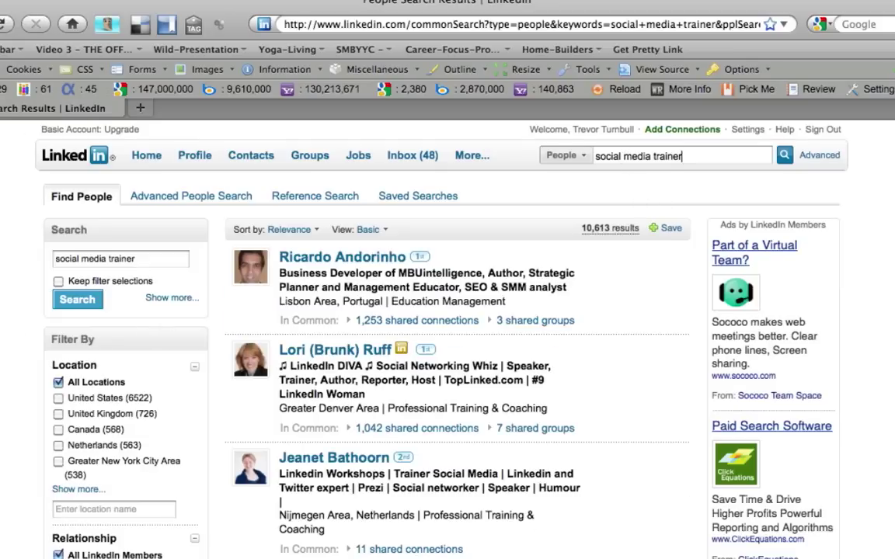
Scroll the 10,613 trainer results to find your profile listed sixth
{"action": "scroll", "coordinate": [144, 280], "scroll_direction": "down", "scroll_amount": 4}
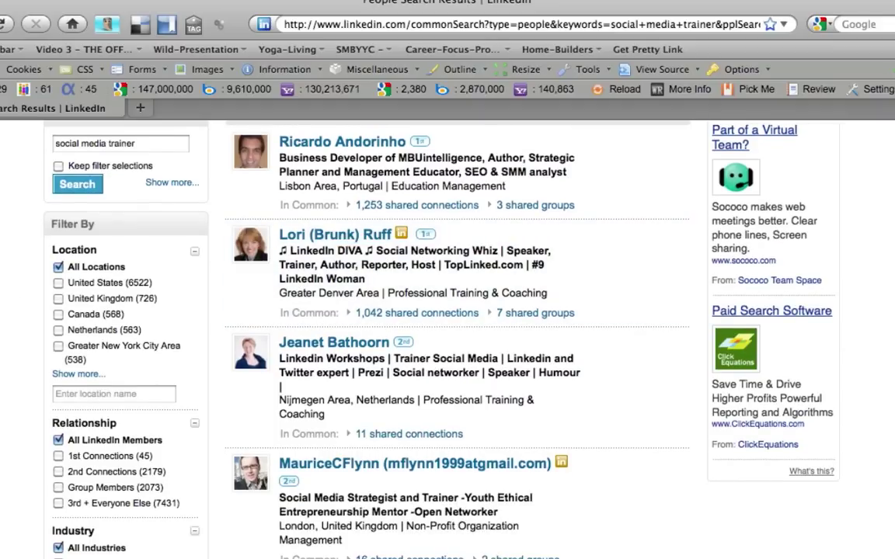
{"action": "scroll", "coordinate": [451, 334], "scroll_direction": "down", "scroll_amount": 8}
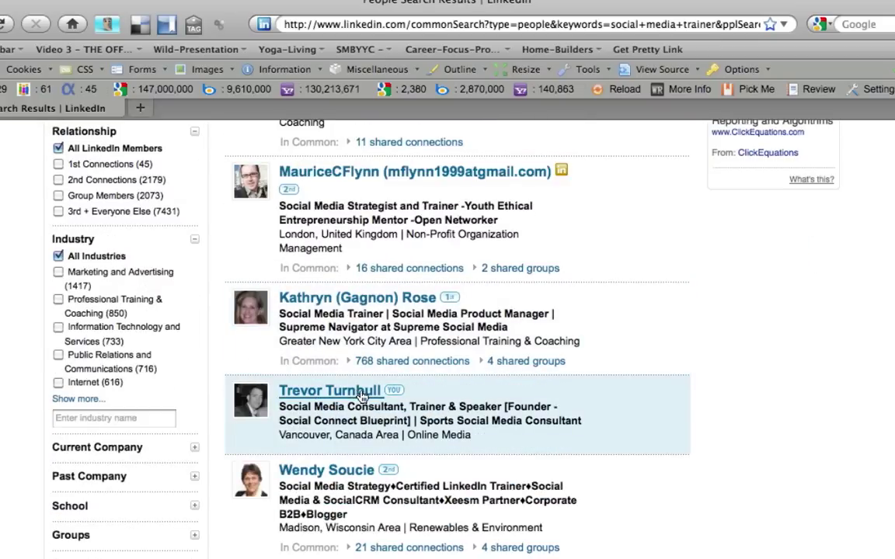
{"action": "scroll", "coordinate": [497, 365], "scroll_direction": "up", "scroll_amount": 7}
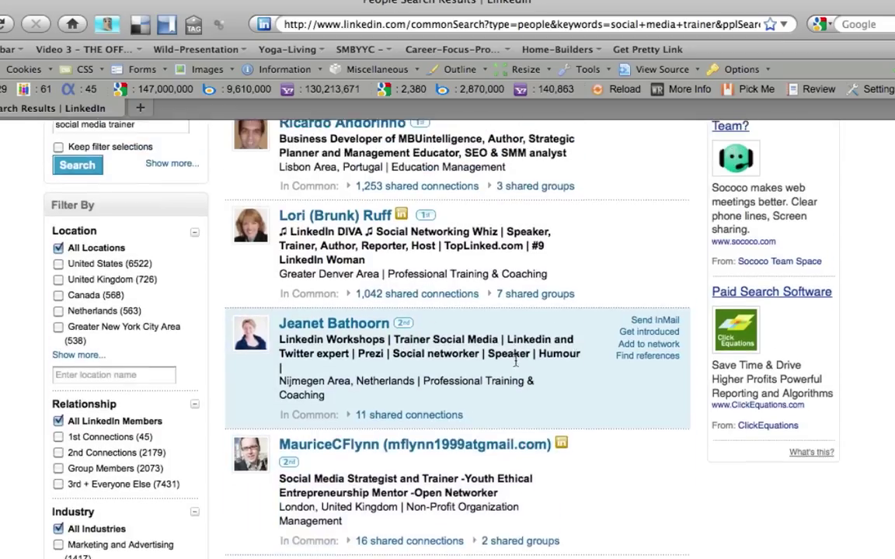
{"action": "scroll", "coordinate": [515, 360], "scroll_direction": "down", "scroll_amount": 6}
{"action": "scroll", "coordinate": [516, 363], "scroll_direction": "down", "scroll_amount": 3}
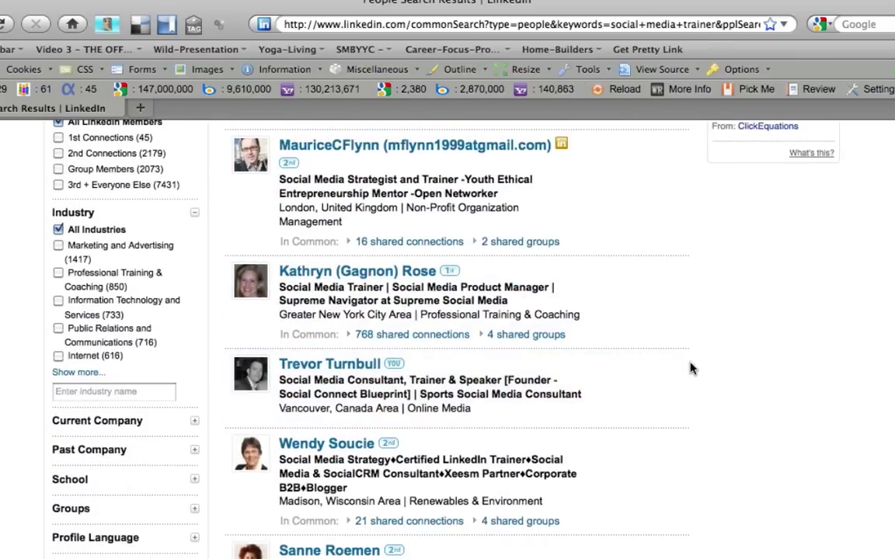
{"action": "scroll", "coordinate": [691, 369], "scroll_direction": "down", "scroll_amount": 7}
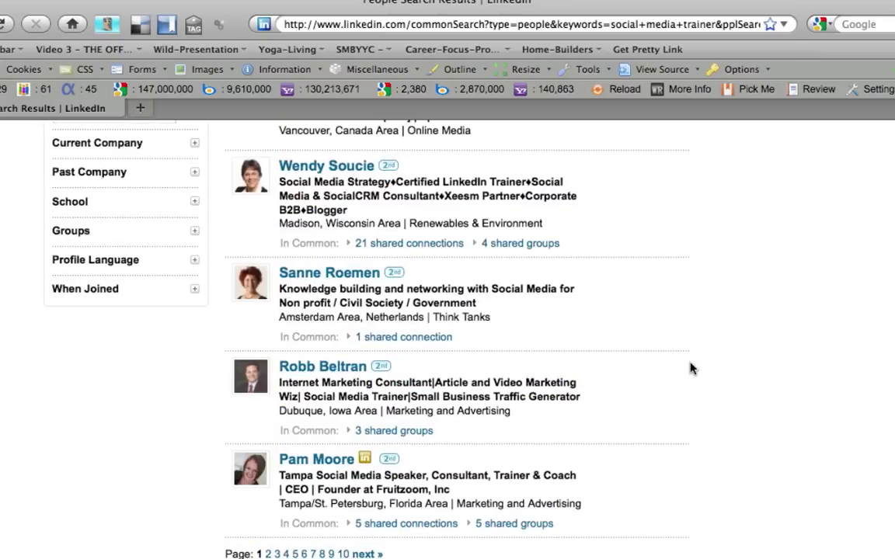
{"action": "scroll", "coordinate": [691, 368], "scroll_direction": "up", "scroll_amount": 15}
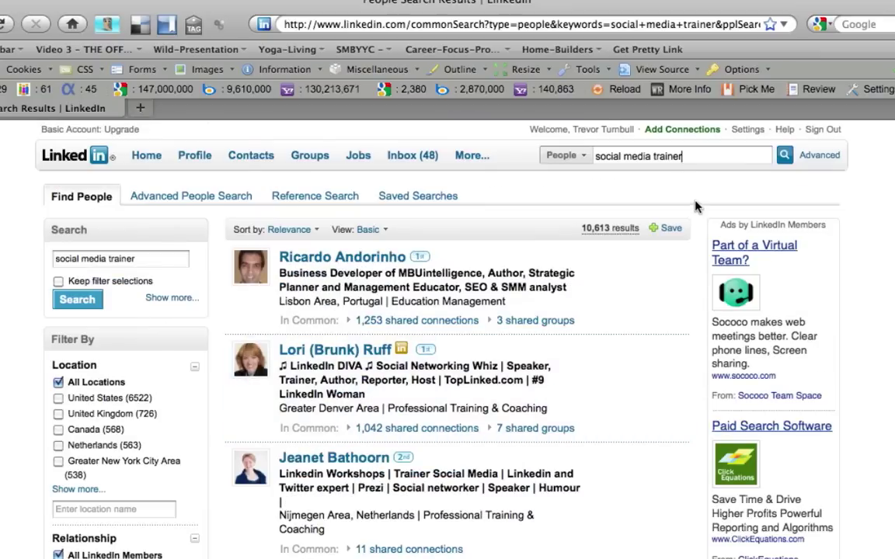
Replace 'trainer' with 'speaker' and search people for 'social media speaker'
{"action": "double_click", "coordinate": [663, 154]}
{"action": "type", "text": "speaker"}
{"action": "key", "text": "Return"}
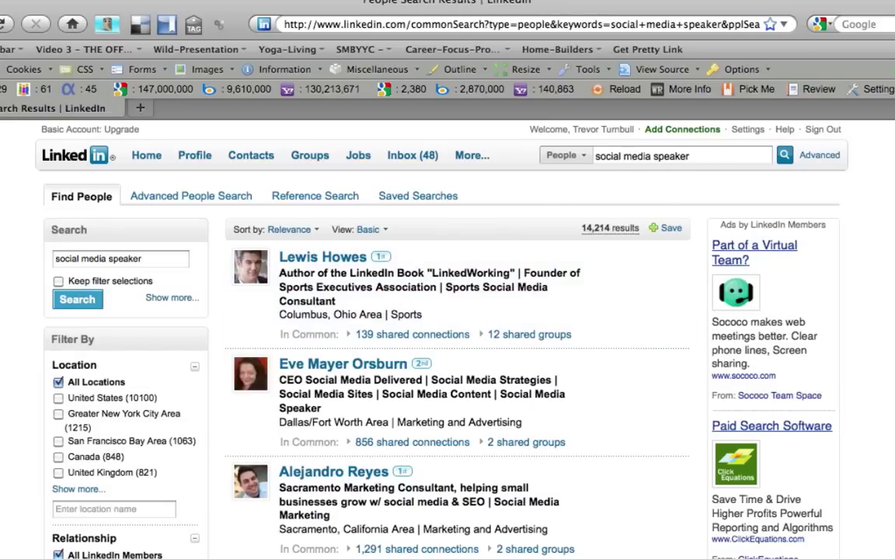
Scroll the 14,214 speaker results down to your seventh-ranked profile and back to the top
{"action": "scroll", "coordinate": [448, 335], "scroll_direction": "down", "scroll_amount": 15}
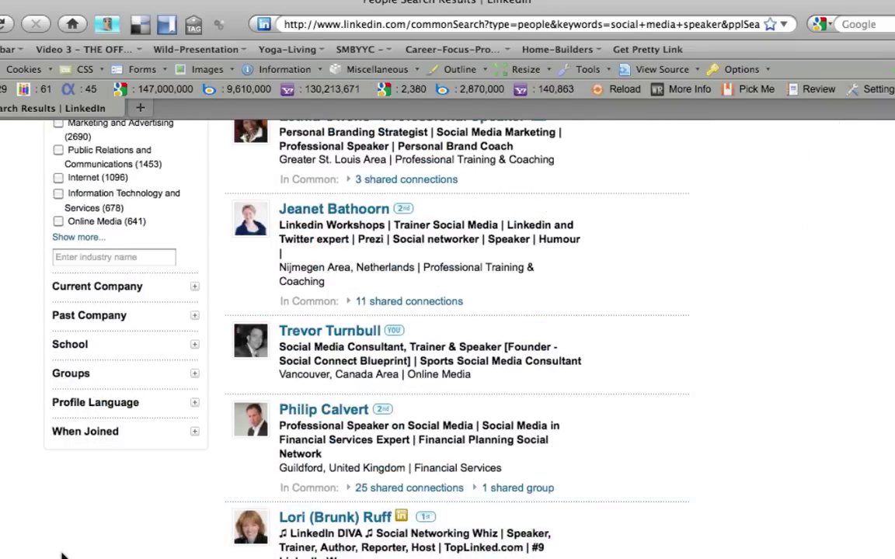
{"action": "scroll", "coordinate": [2, 524], "scroll_direction": "down", "scroll_amount": 4}
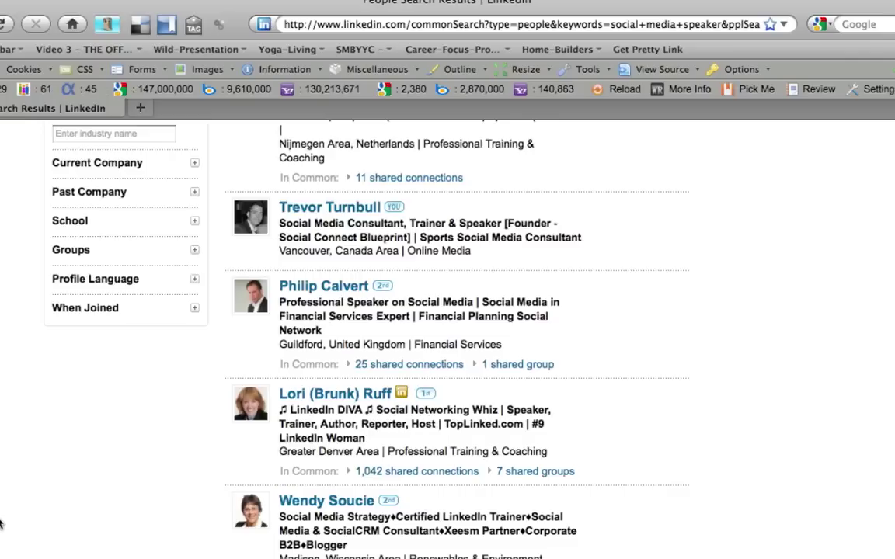
{"action": "scroll", "coordinate": [2, 524], "scroll_direction": "up", "scroll_amount": 2}
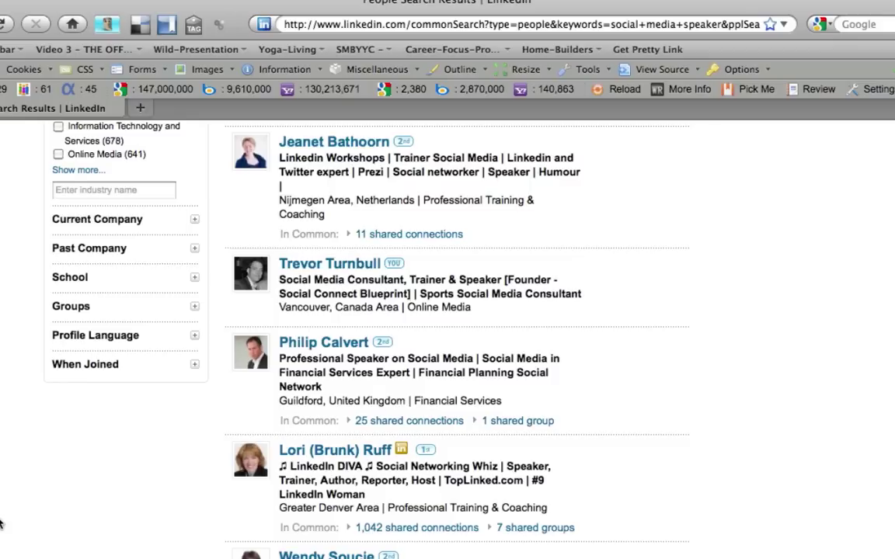
{"action": "scroll", "coordinate": [0, 525], "scroll_direction": "up", "scroll_amount": 10}
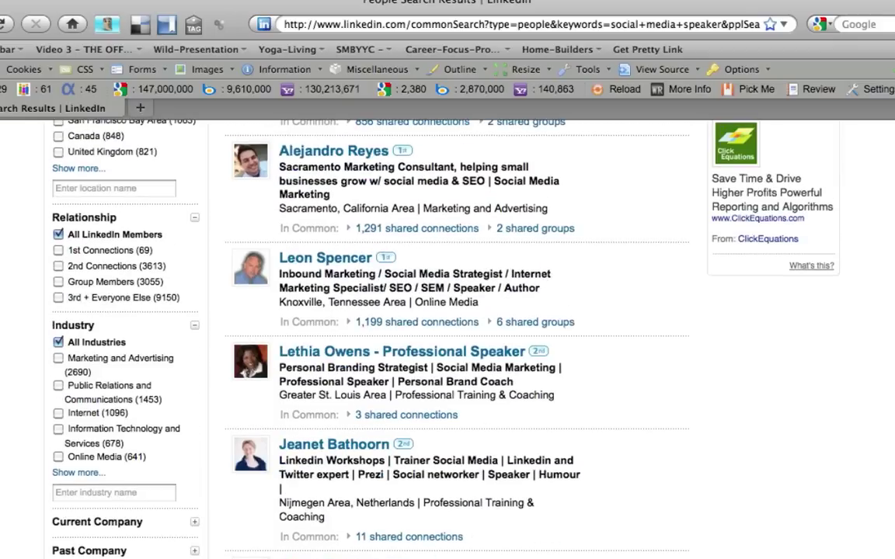
{"action": "scroll", "coordinate": [447, 310], "scroll_direction": "up", "scroll_amount": 3}
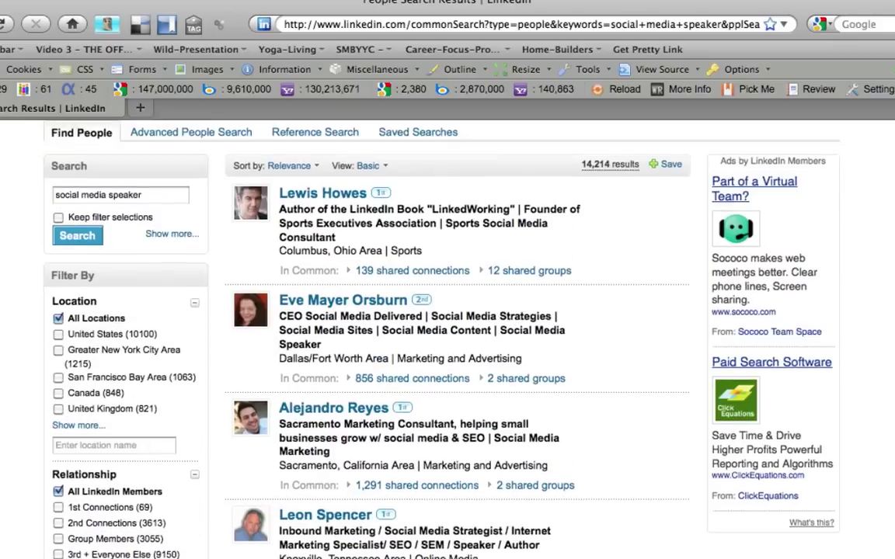